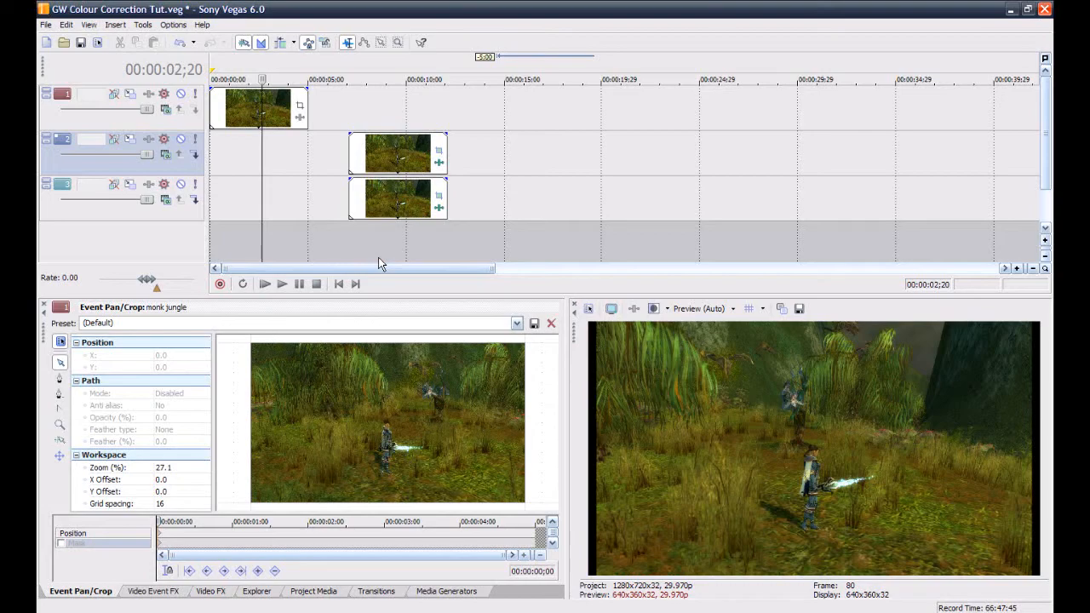
Inspect the pan/crop settings of the monk jungle events on tracks 2 and 3.
click(375, 157)
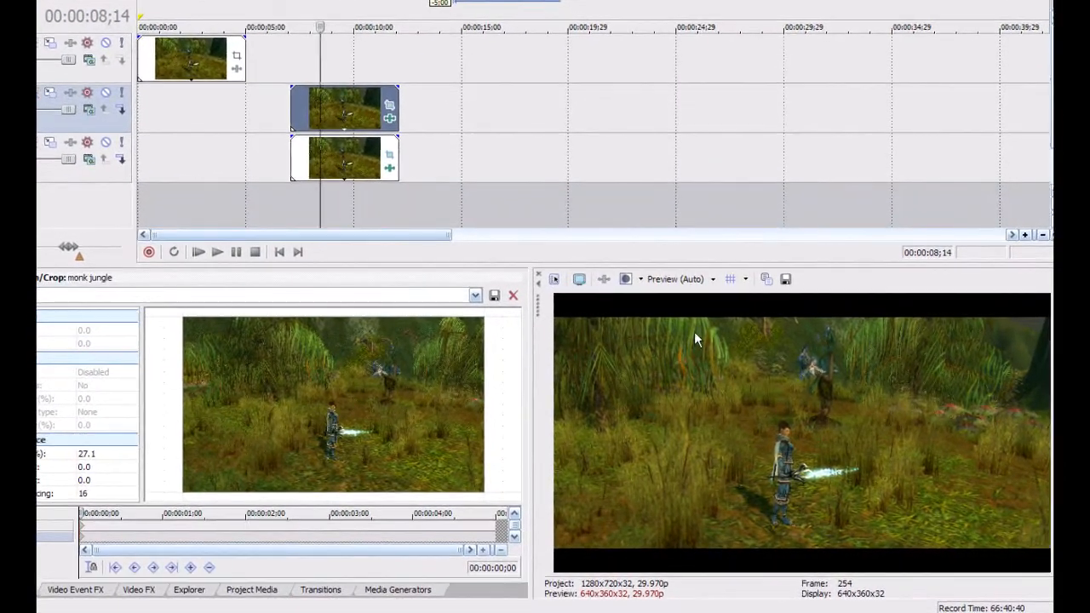
click(389, 109)
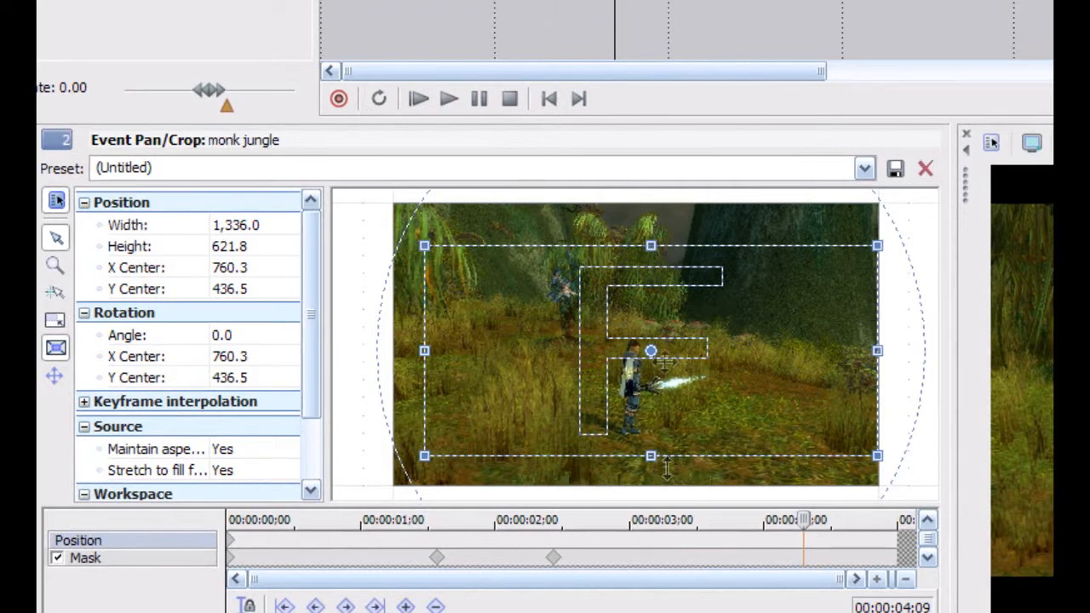
click(715, 2)
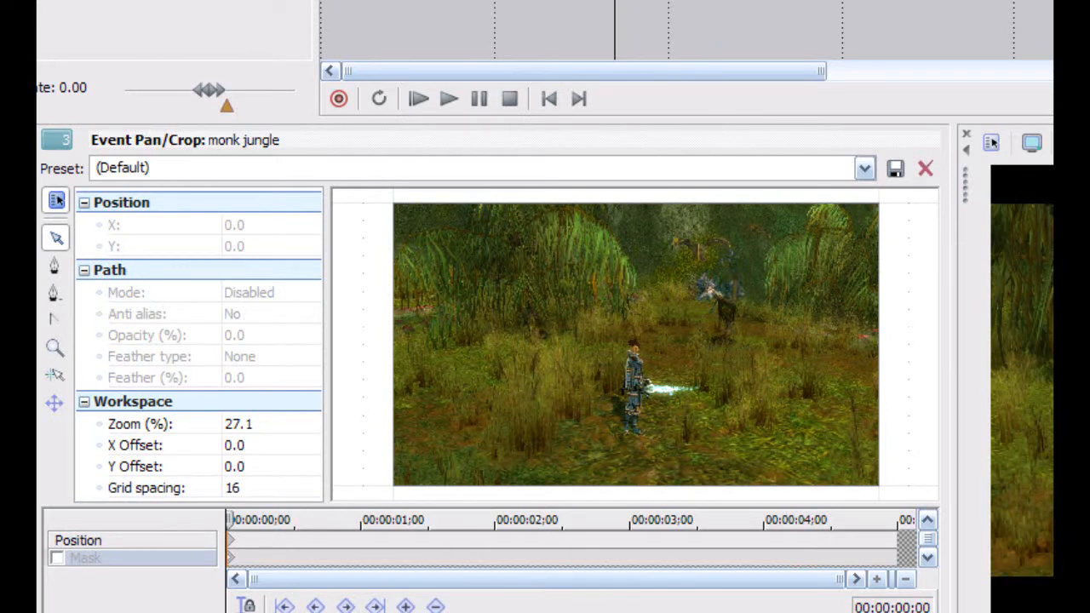
click(147, 547)
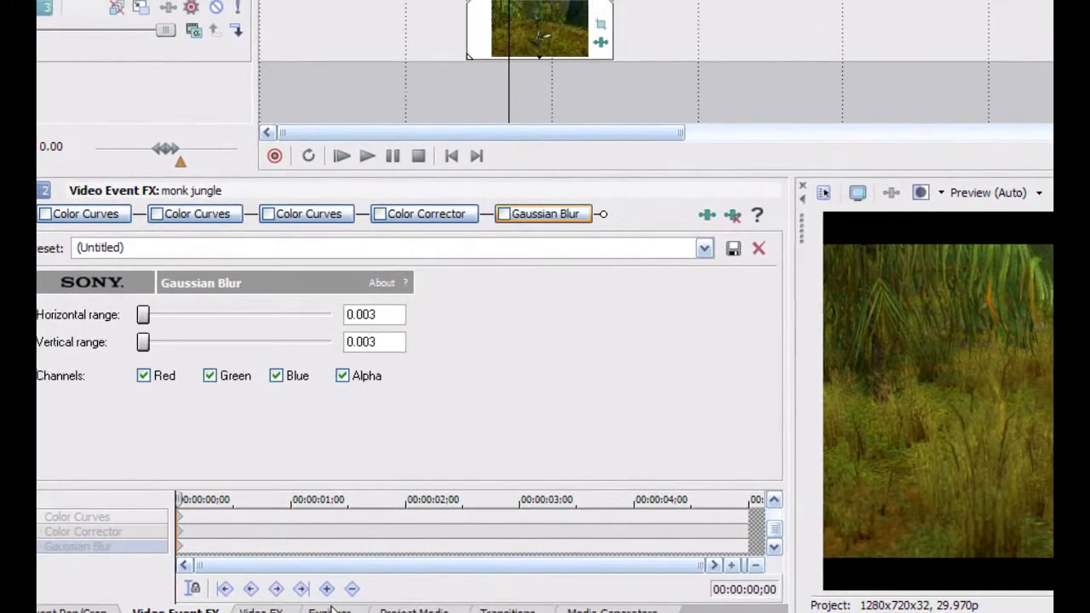
Look up the Color Curves presets and view the curve of the first Color Curves effect on the track 2 event.
click(261, 610)
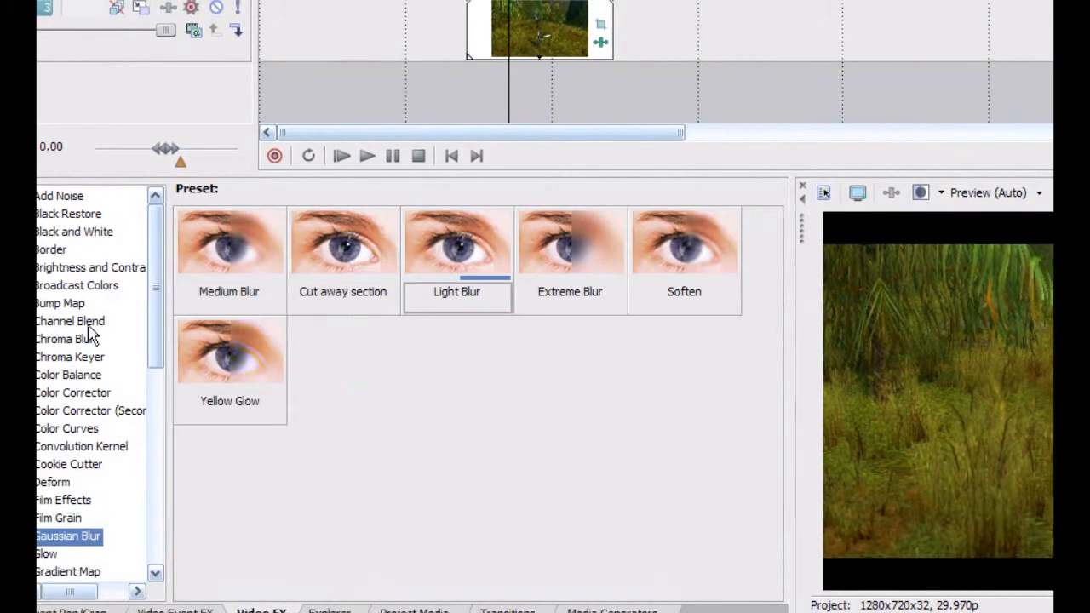
click(73, 430)
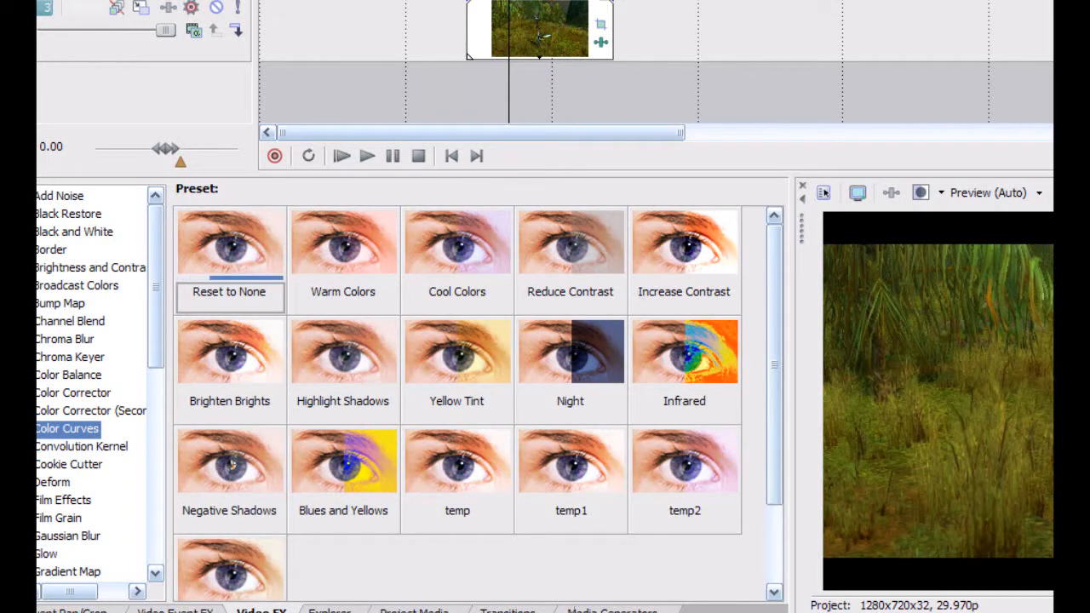
click(615, 2)
click(95, 215)
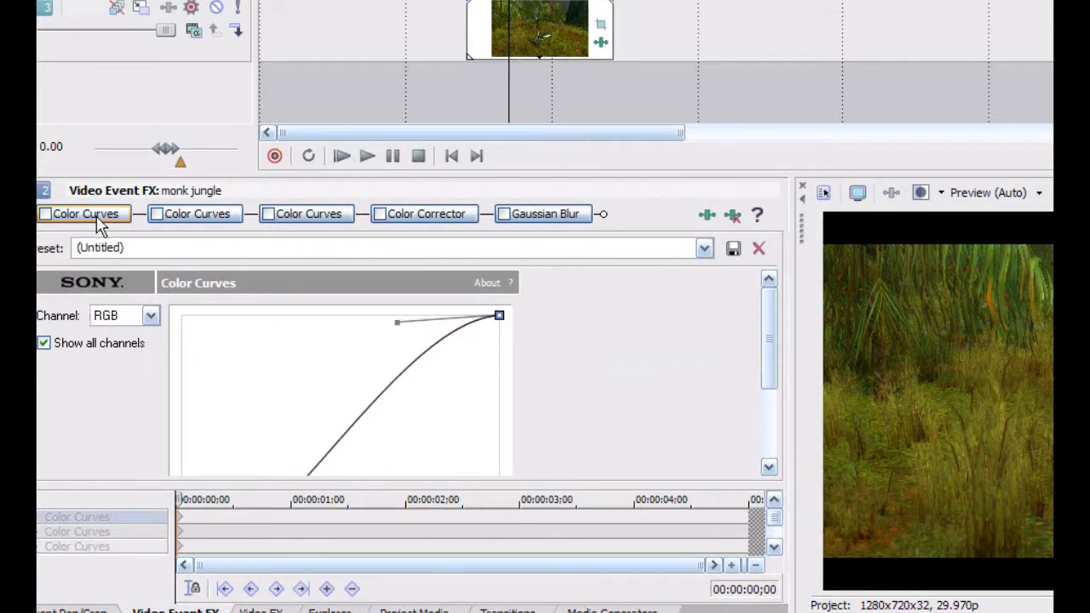
mouse_move(769, 311)
mouse_down()
mouse_move(766, 381)
mouse_move(770, 323)
mouse_up()
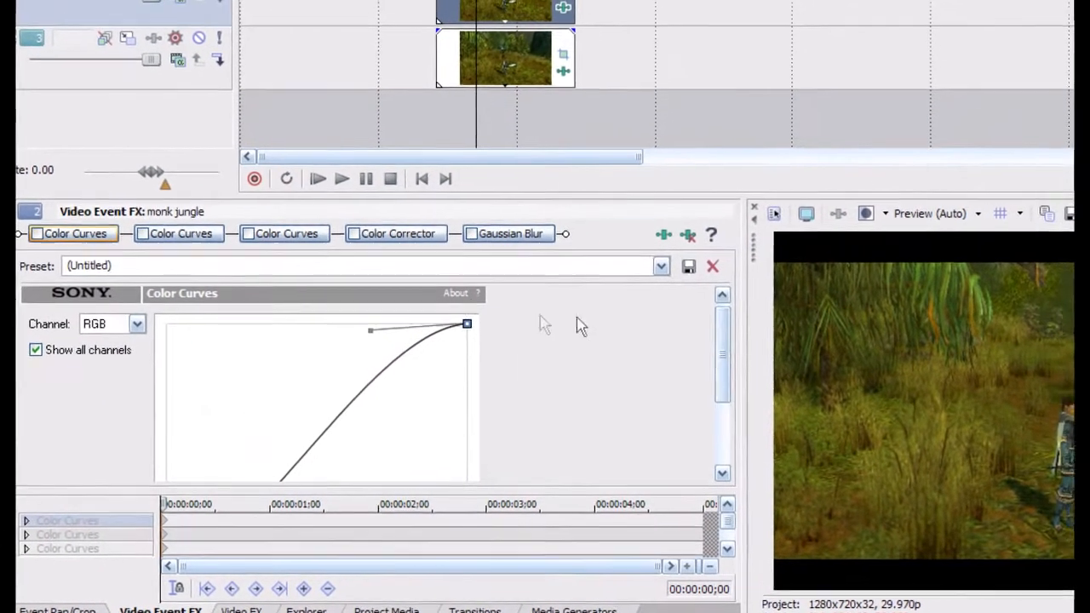
Enable all three Color Curves effects on the track 2 event, checking each one's curve.
click(37, 234)
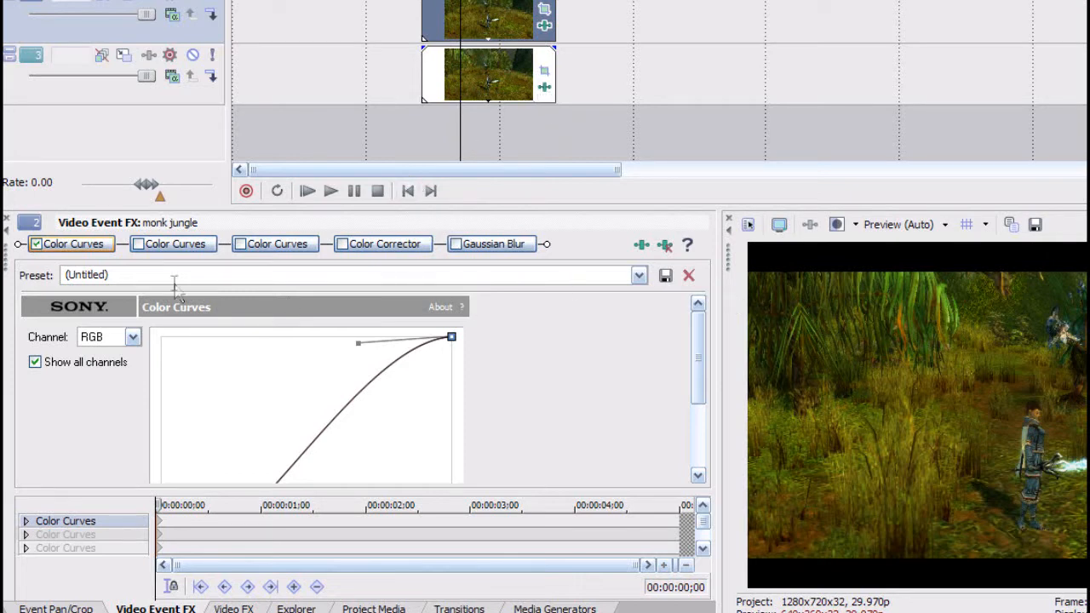
click(38, 247)
click(37, 247)
click(142, 246)
click(179, 249)
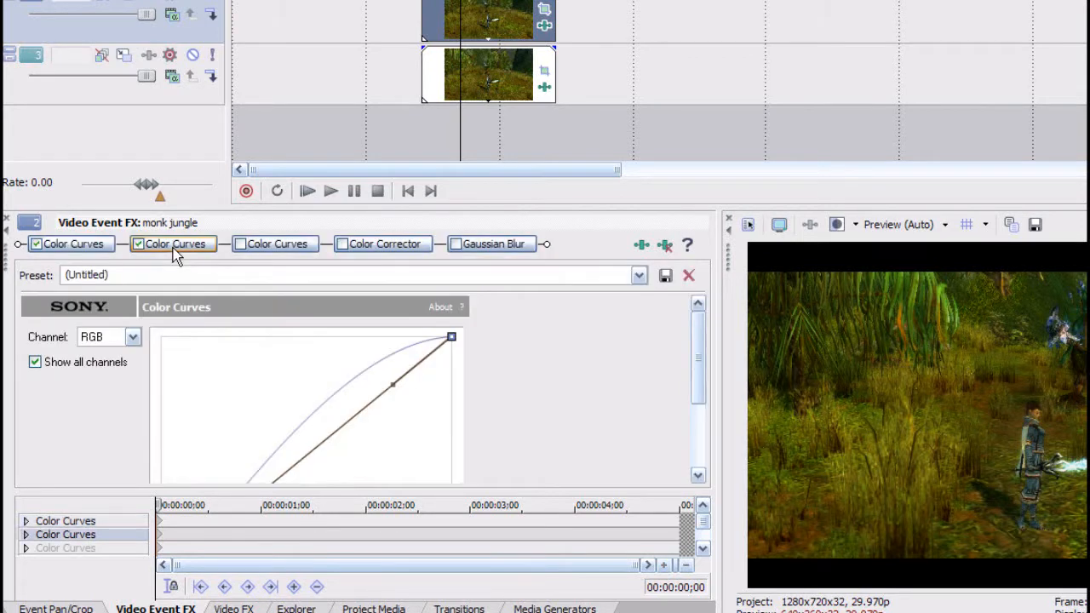
click(241, 247)
click(264, 253)
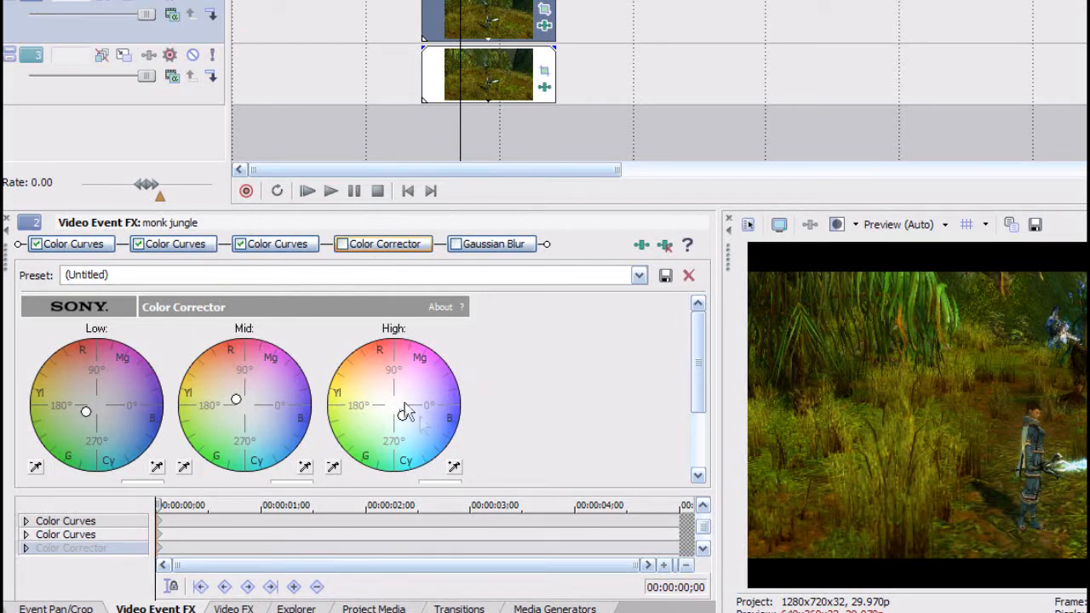
Enable the Color Corrector and Gaussian Blur effects on the track 2 event.
click(344, 245)
click(457, 244)
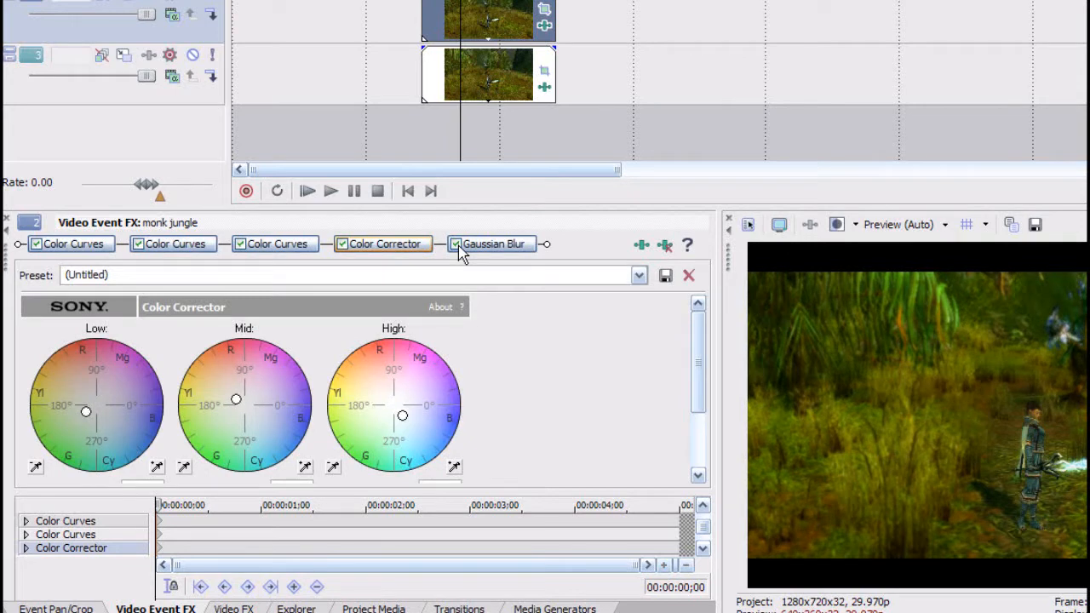
click(470, 248)
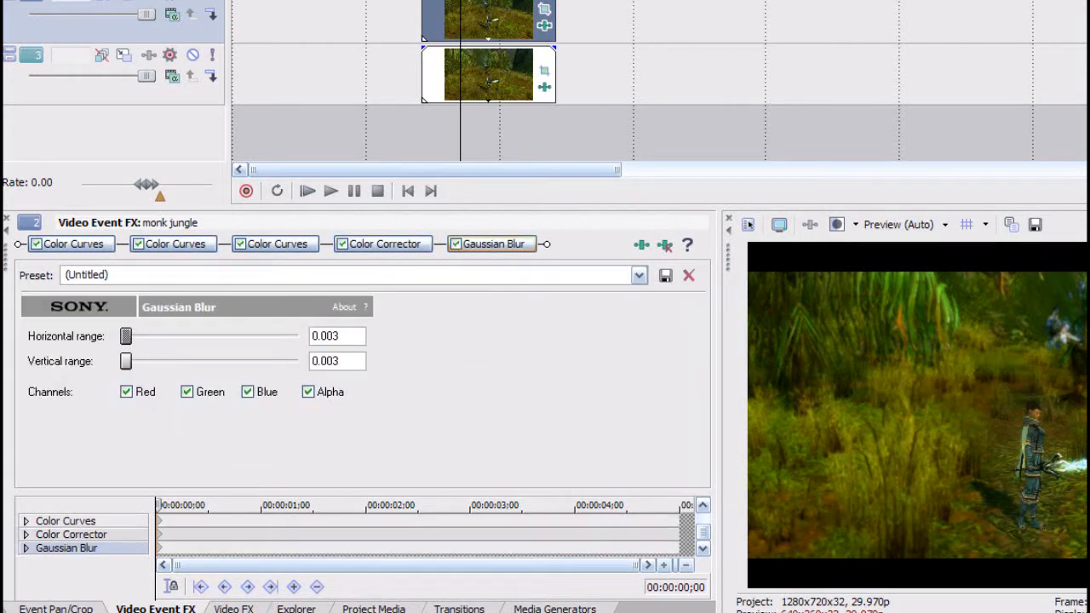
Look up the Gaussian Blur presets and return to the track 2 event's effect settings.
click(234, 609)
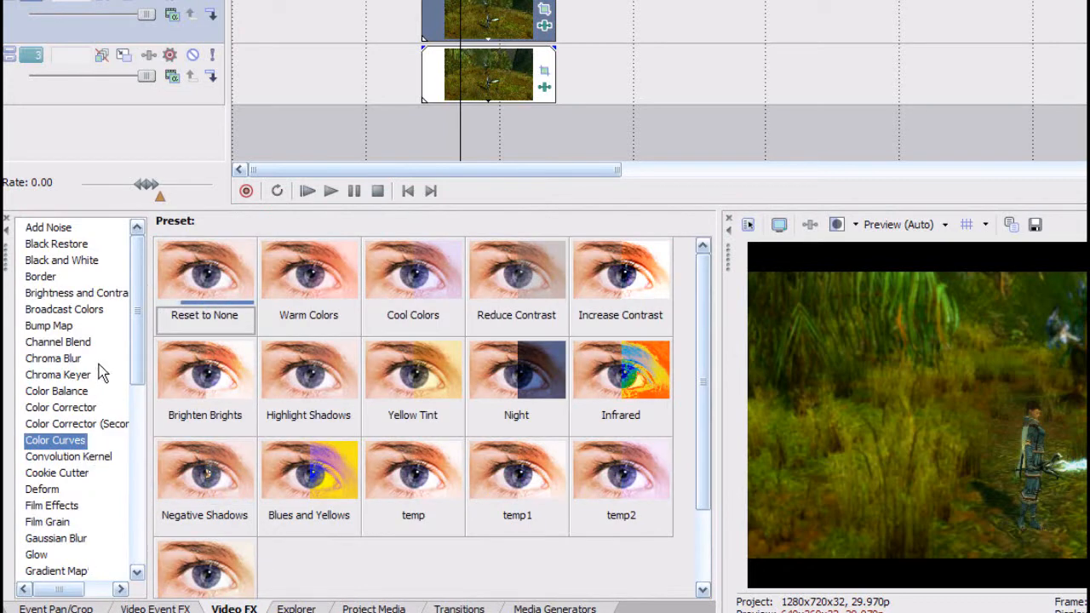
click(56, 539)
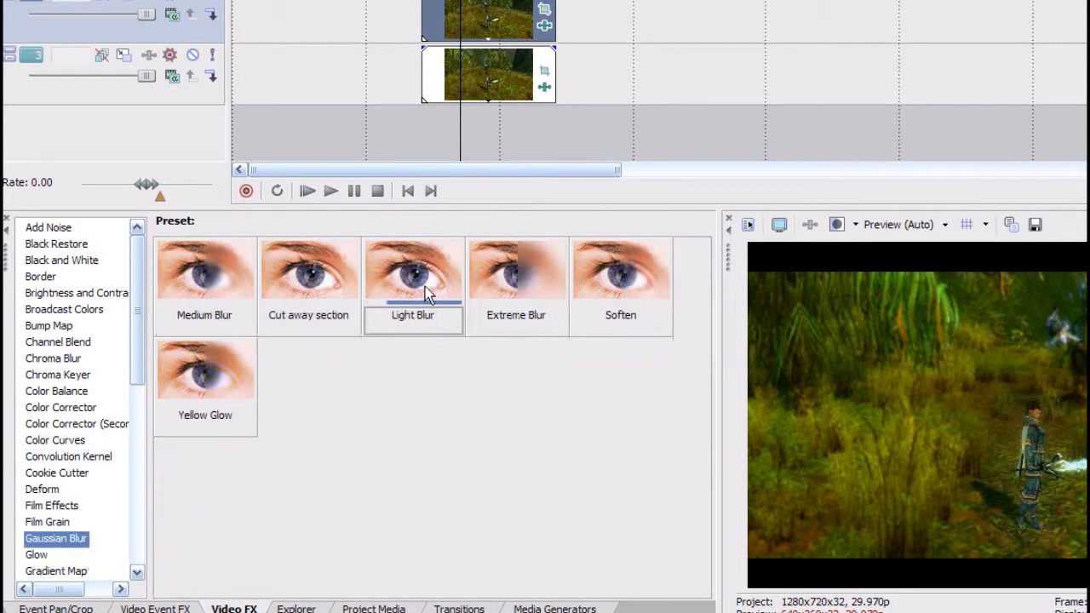
drag(492, 10, 545, 27)
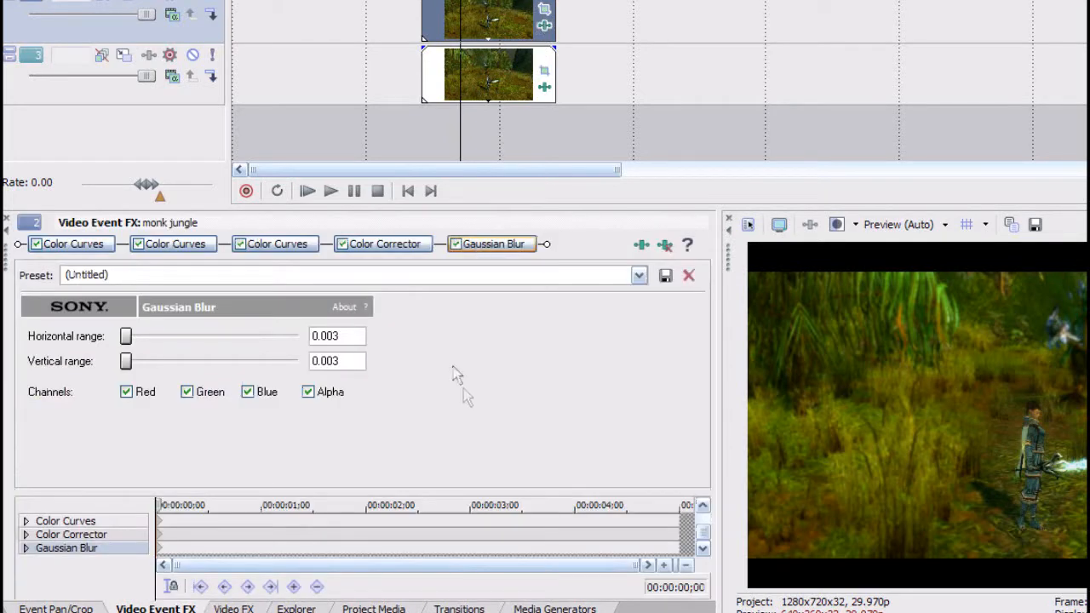
Copy the track 2 event together with its effects.
right_click(503, 12)
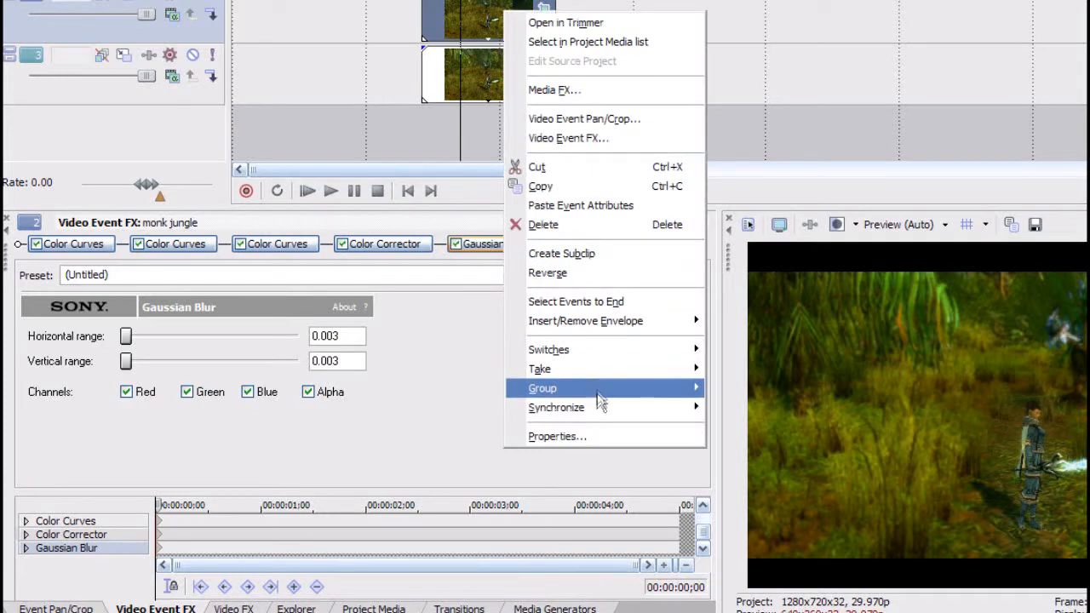
click(588, 194)
click(386, 93)
Enable the three Color Curves effects and the Color Corrector on the track 3 event.
click(469, 77)
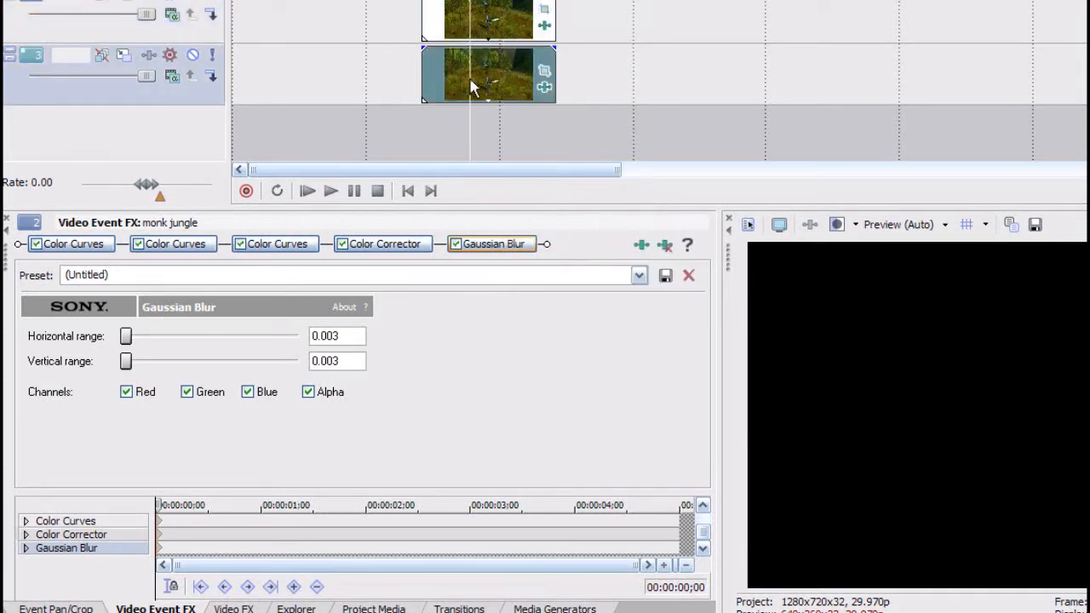
click(545, 88)
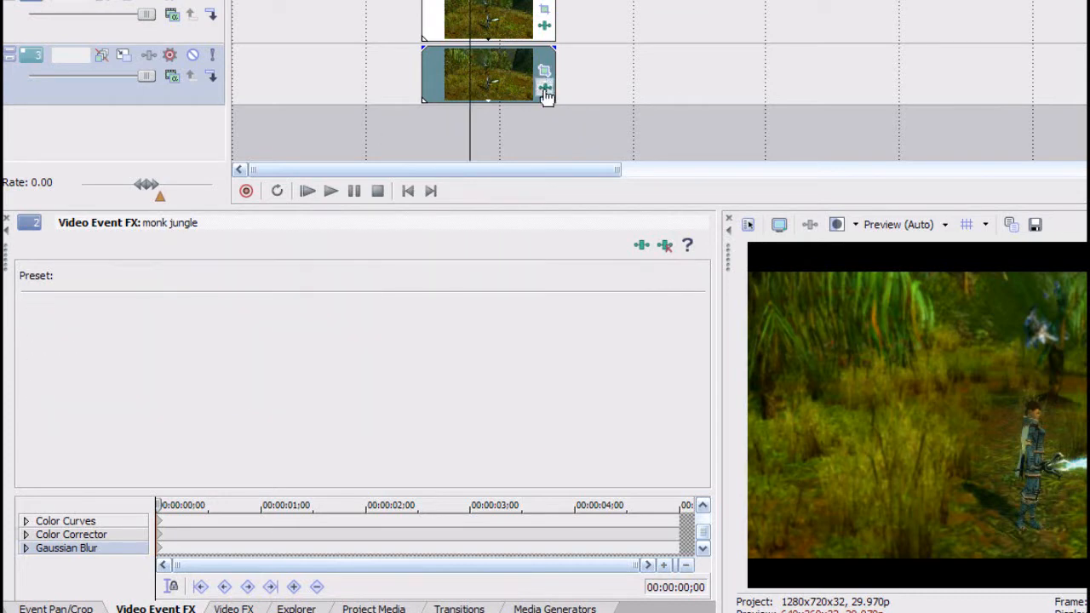
click(137, 244)
click(240, 245)
click(342, 245)
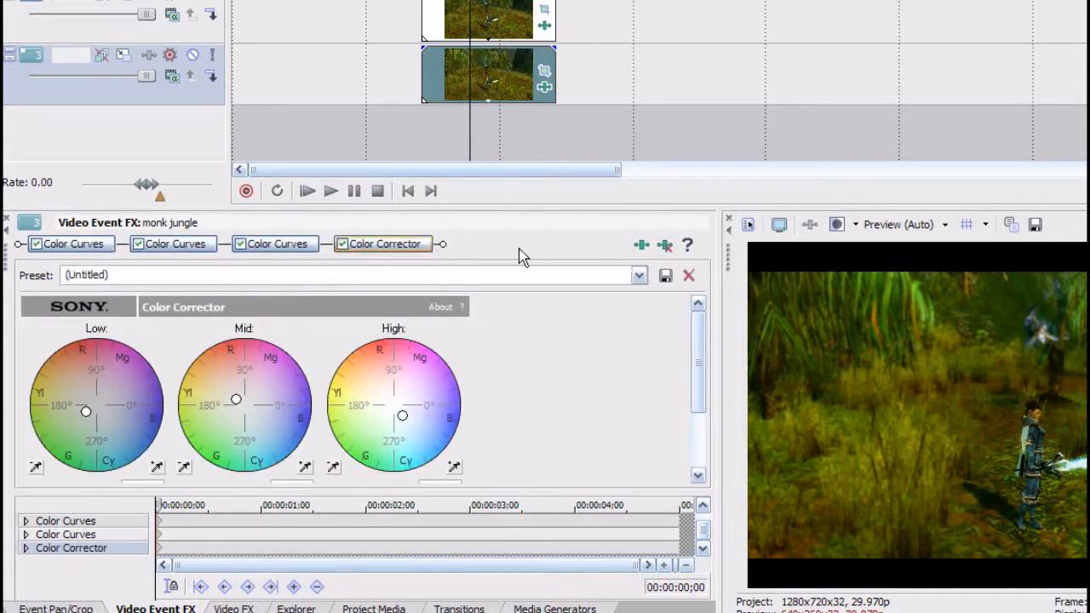
Examine the track 2 event's pan/crop mask around the foreground character at its keyframes.
click(499, 28)
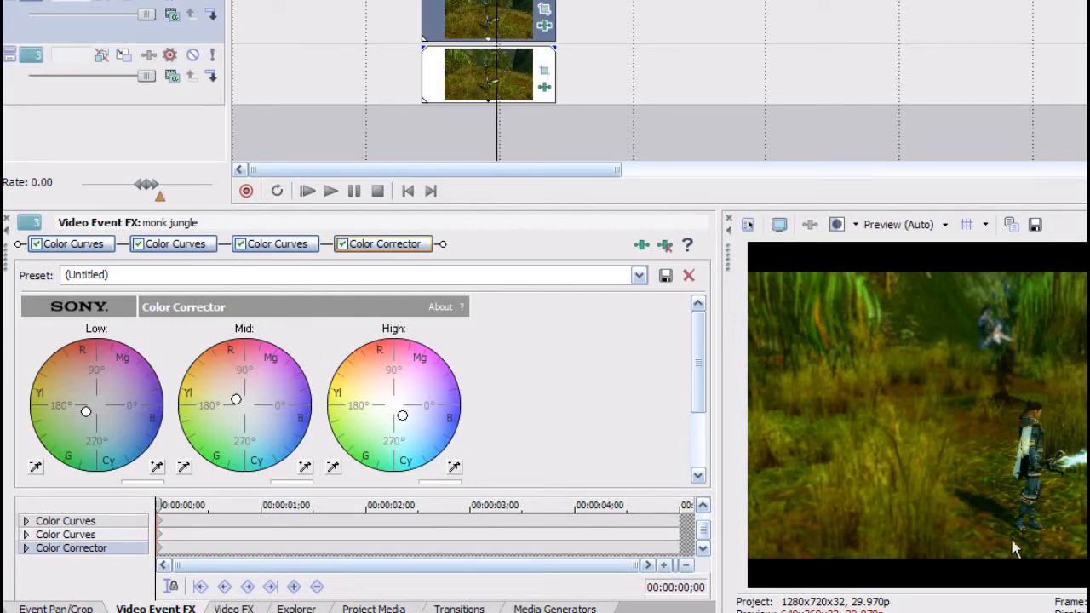
click(545, 23)
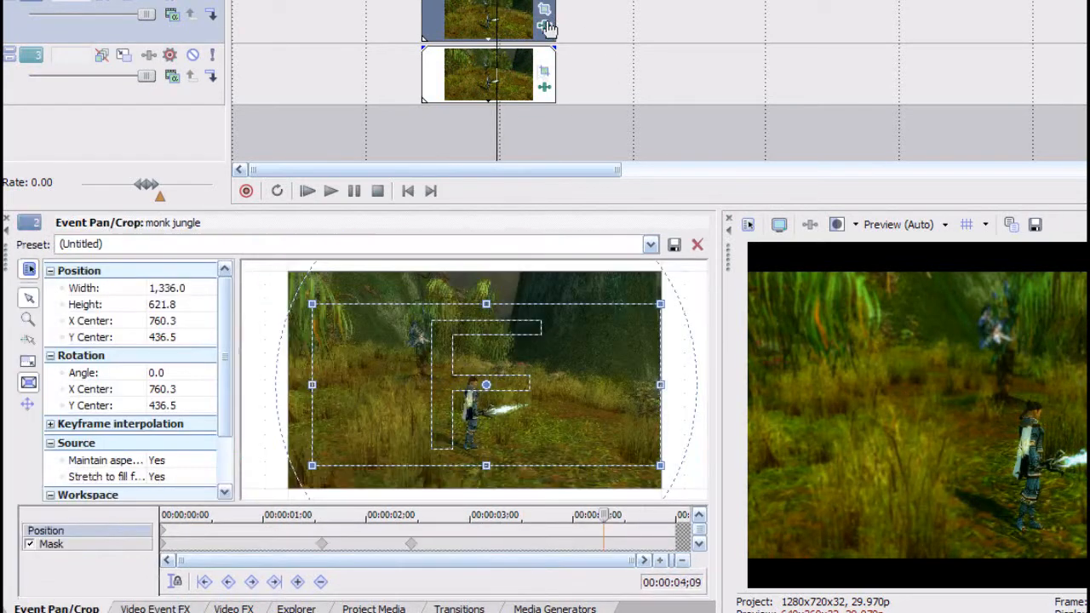
click(94, 545)
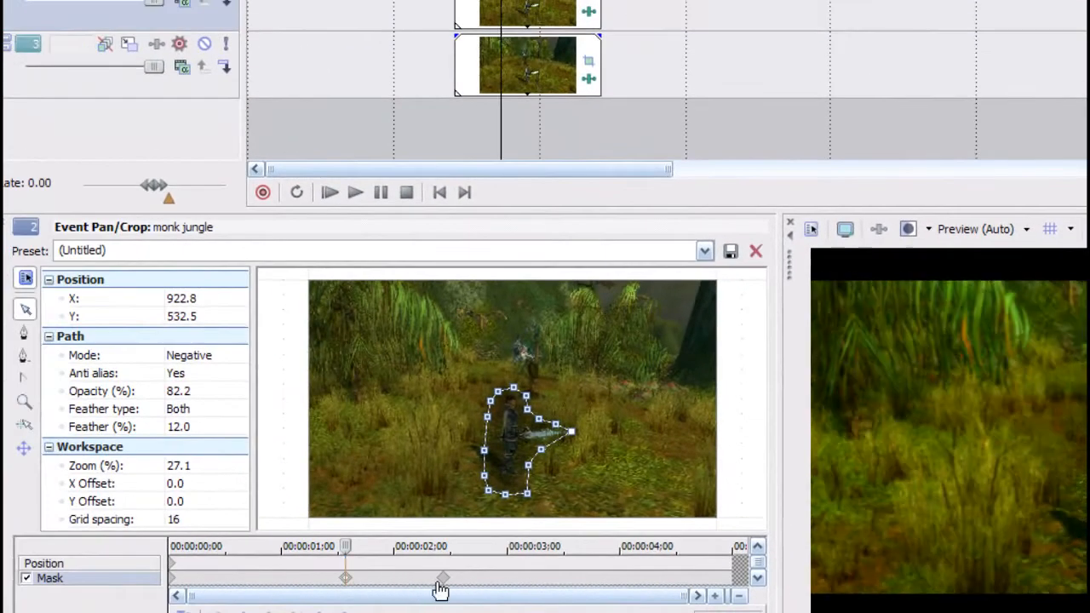
click(443, 580)
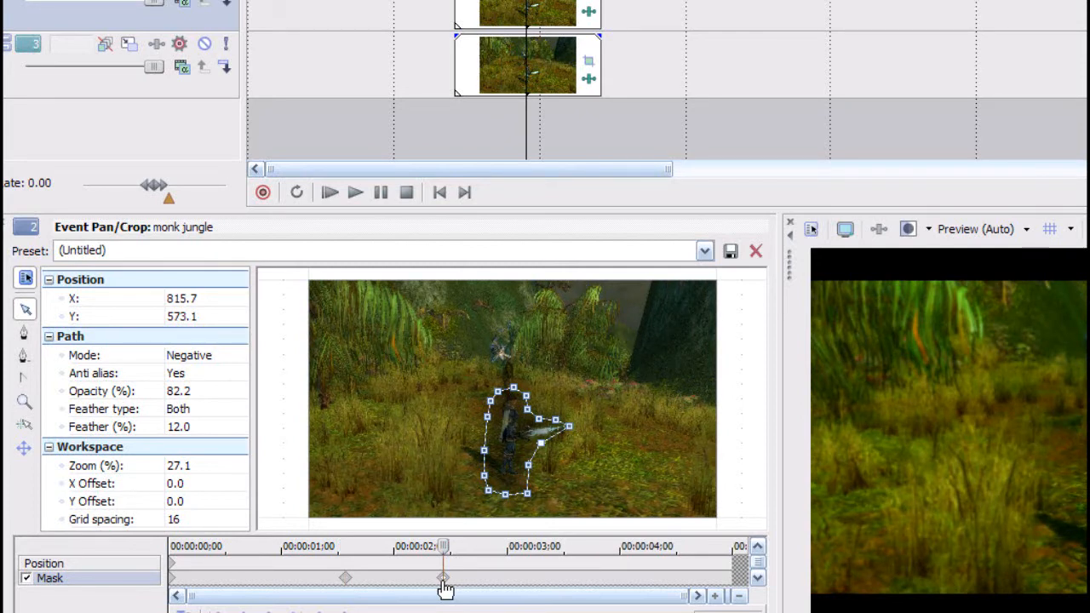
click(510, 118)
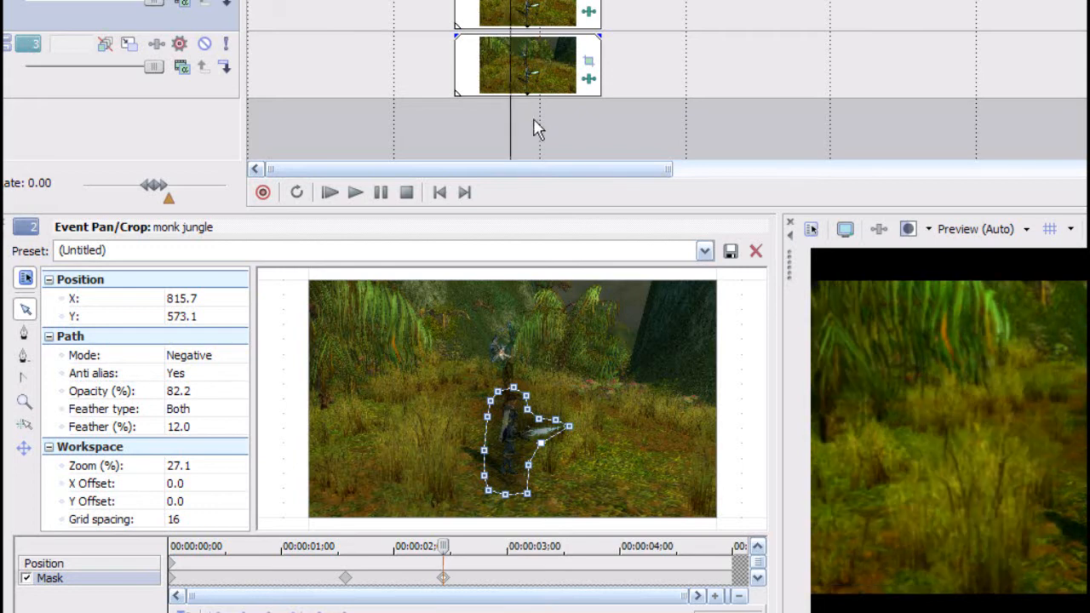